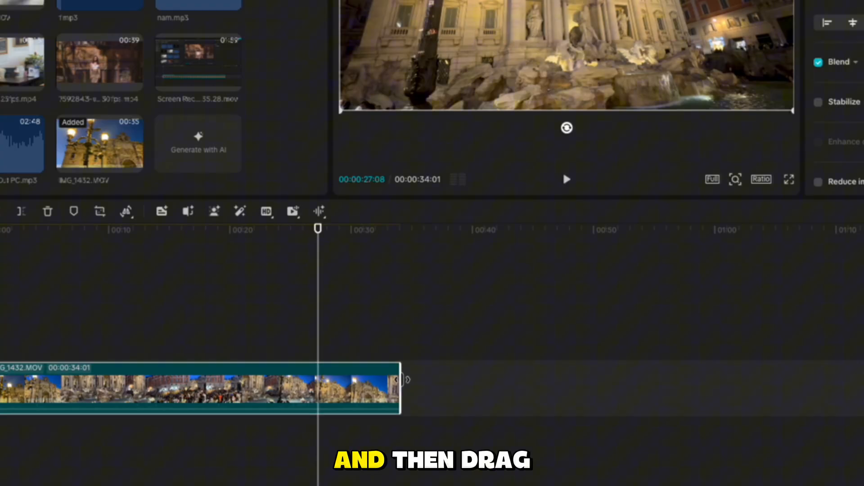
- Trim the clip's end and start to about 10 seconds and play it from the beginning
{"action": "left_click_drag", "start_coordinate": [401, 385], "coordinate": [158, 373]}
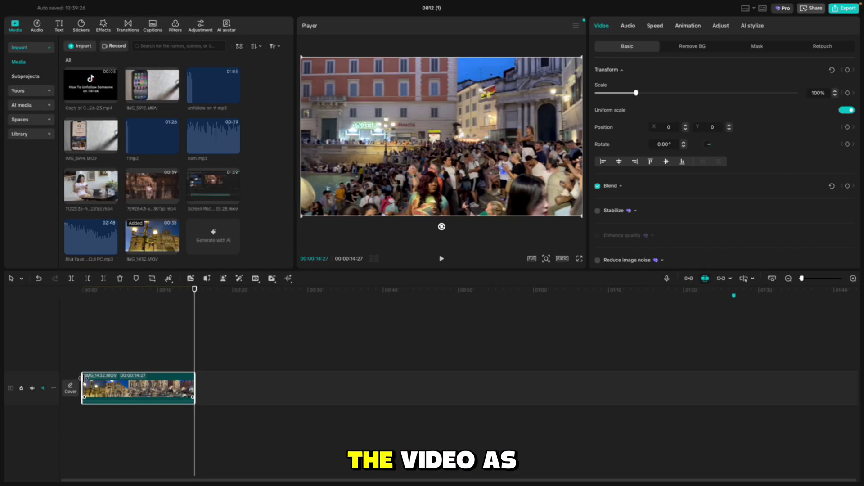
{"action": "left_click_drag", "start_coordinate": [82, 388], "coordinate": [117, 388]}
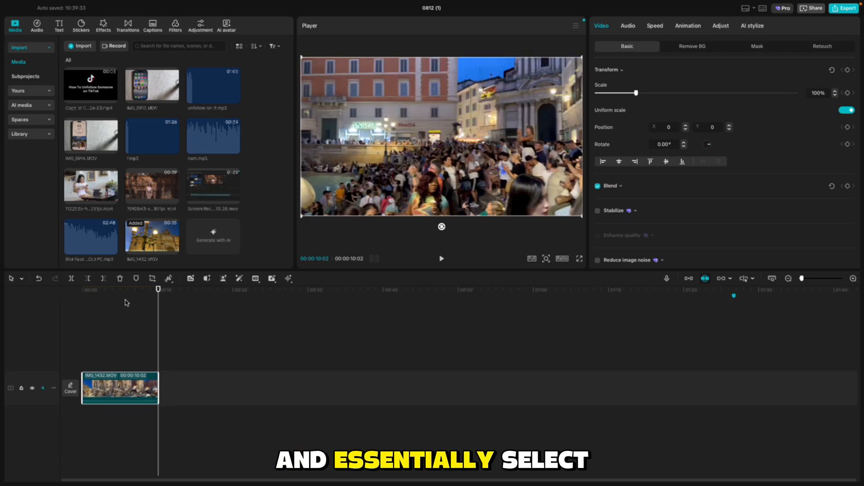
{"action": "left_click_drag", "start_coordinate": [126, 303], "coordinate": [71, 322]}
{"action": "key", "text": "space"}
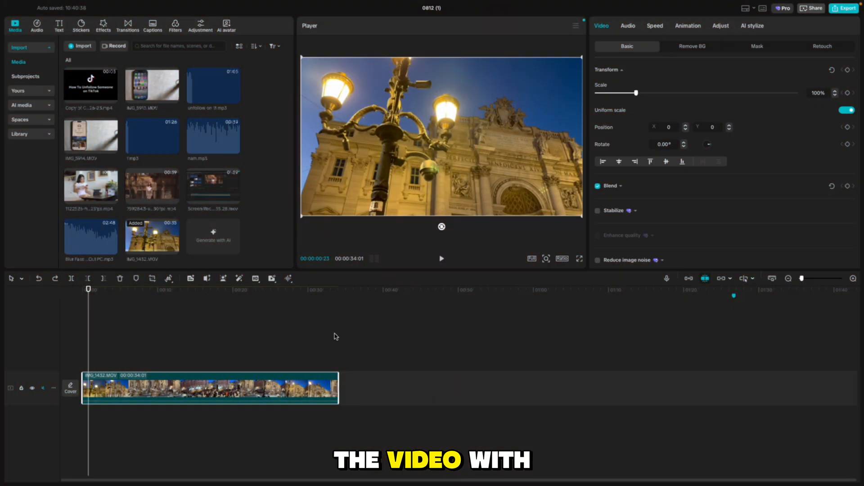
- Move the playhead to about 00:23 and split the clip there into 23- and 11-second pieces
{"action": "left_click_drag", "start_coordinate": [127, 292], "coordinate": [256, 309]}
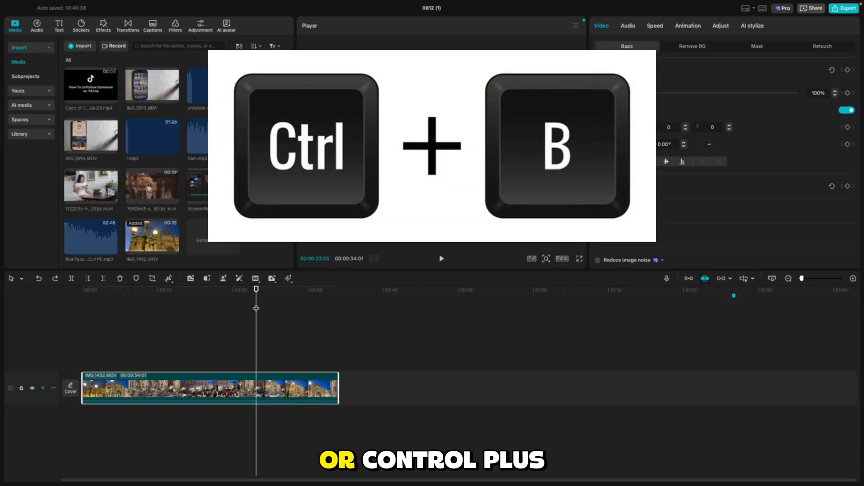
{"action": "key", "text": "ctrl+b"}
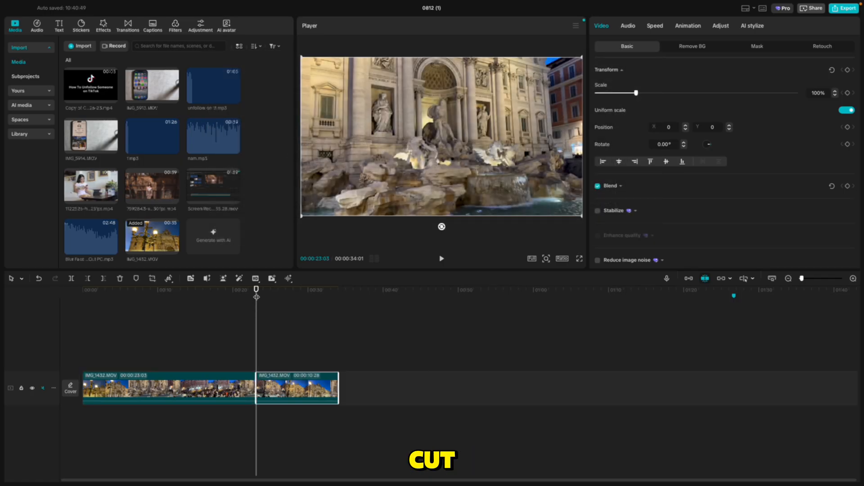
- Delete the two unwanted pieces, leaving the roughly 7-second Trevi Fountain clip, and play it
{"action": "left_click_drag", "start_coordinate": [256, 293], "coordinate": [316, 307]}
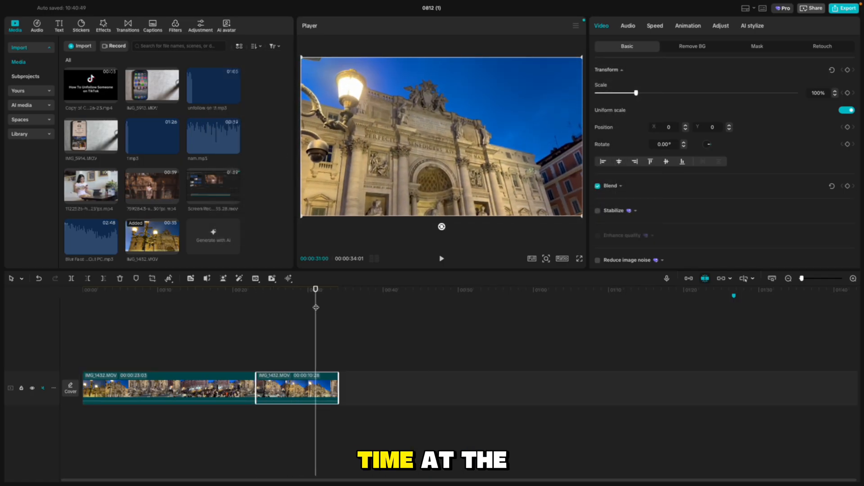
{"action": "right_click", "coordinate": [205, 381]}
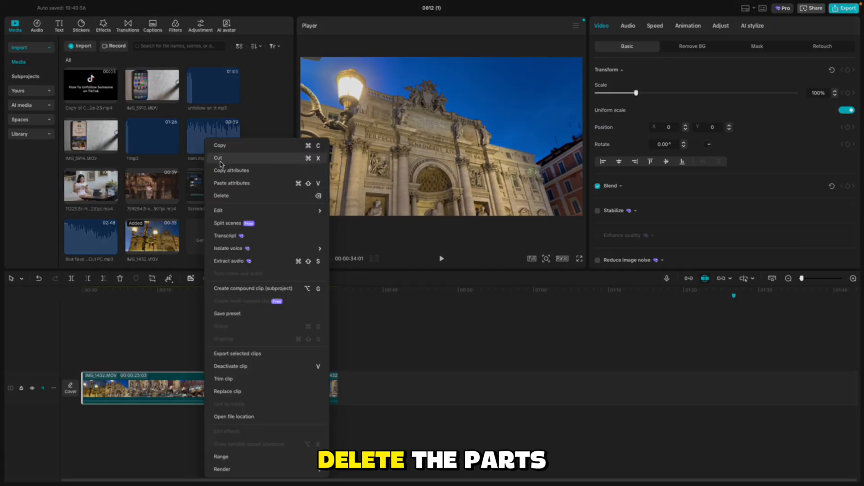
{"action": "left_click", "coordinate": [221, 195]}
{"action": "right_click", "coordinate": [318, 389]}
{"action": "left_click", "coordinate": [331, 207]}
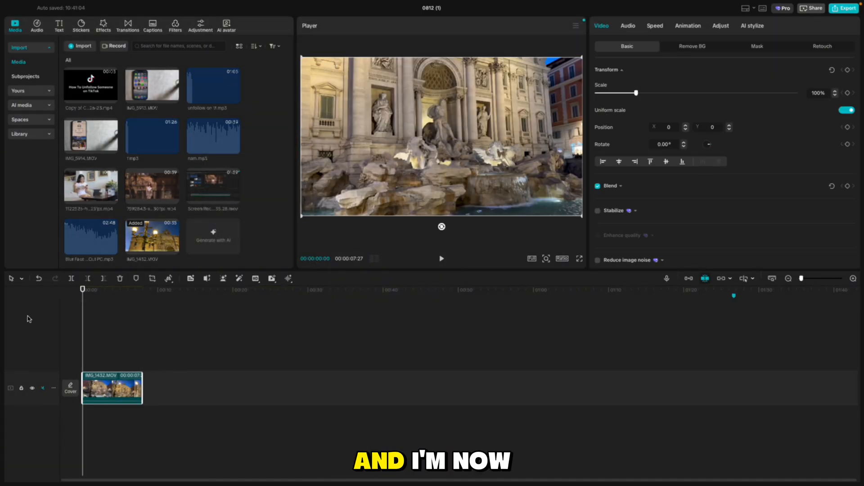
{"action": "key", "text": "space"}
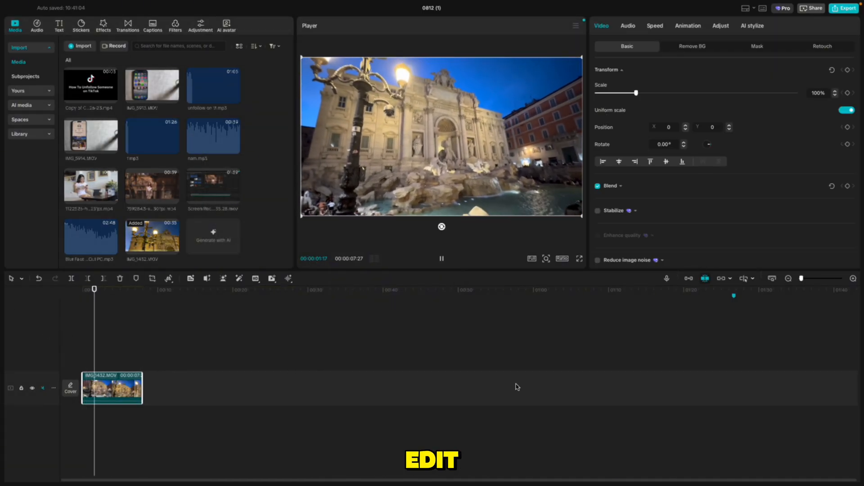